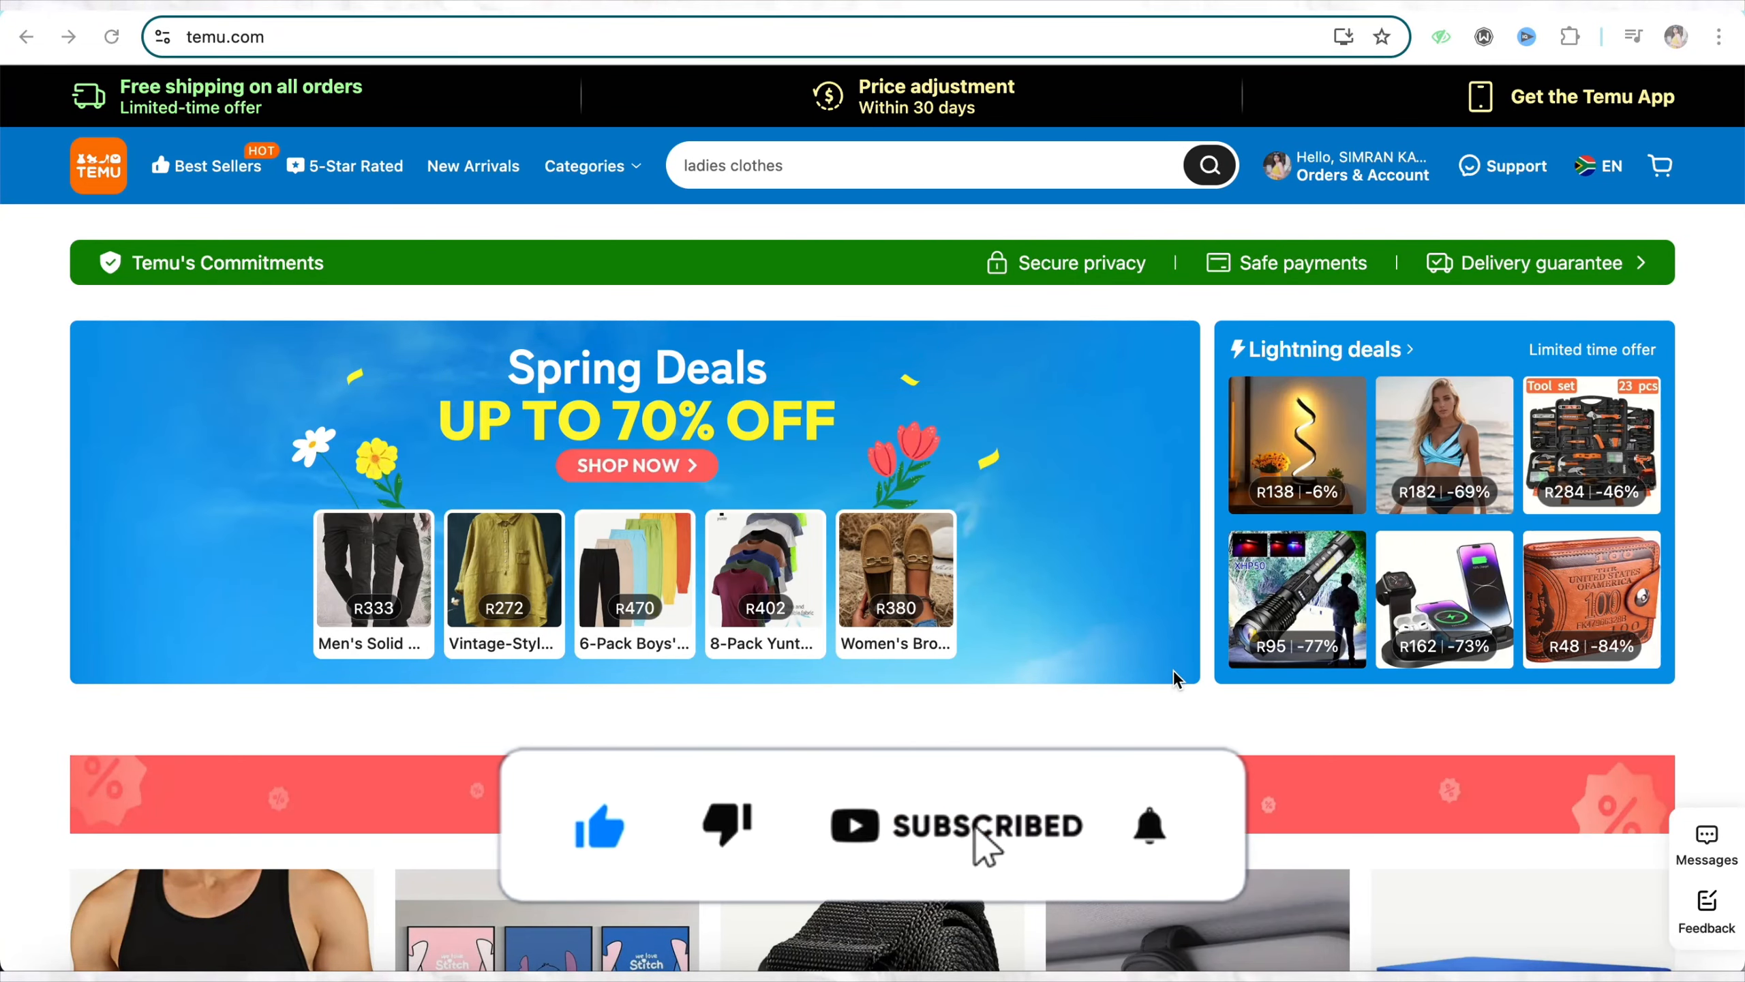
pyautogui.scroll(-2, 1143, 677)
pyautogui.scroll(-2, 1143, 678)
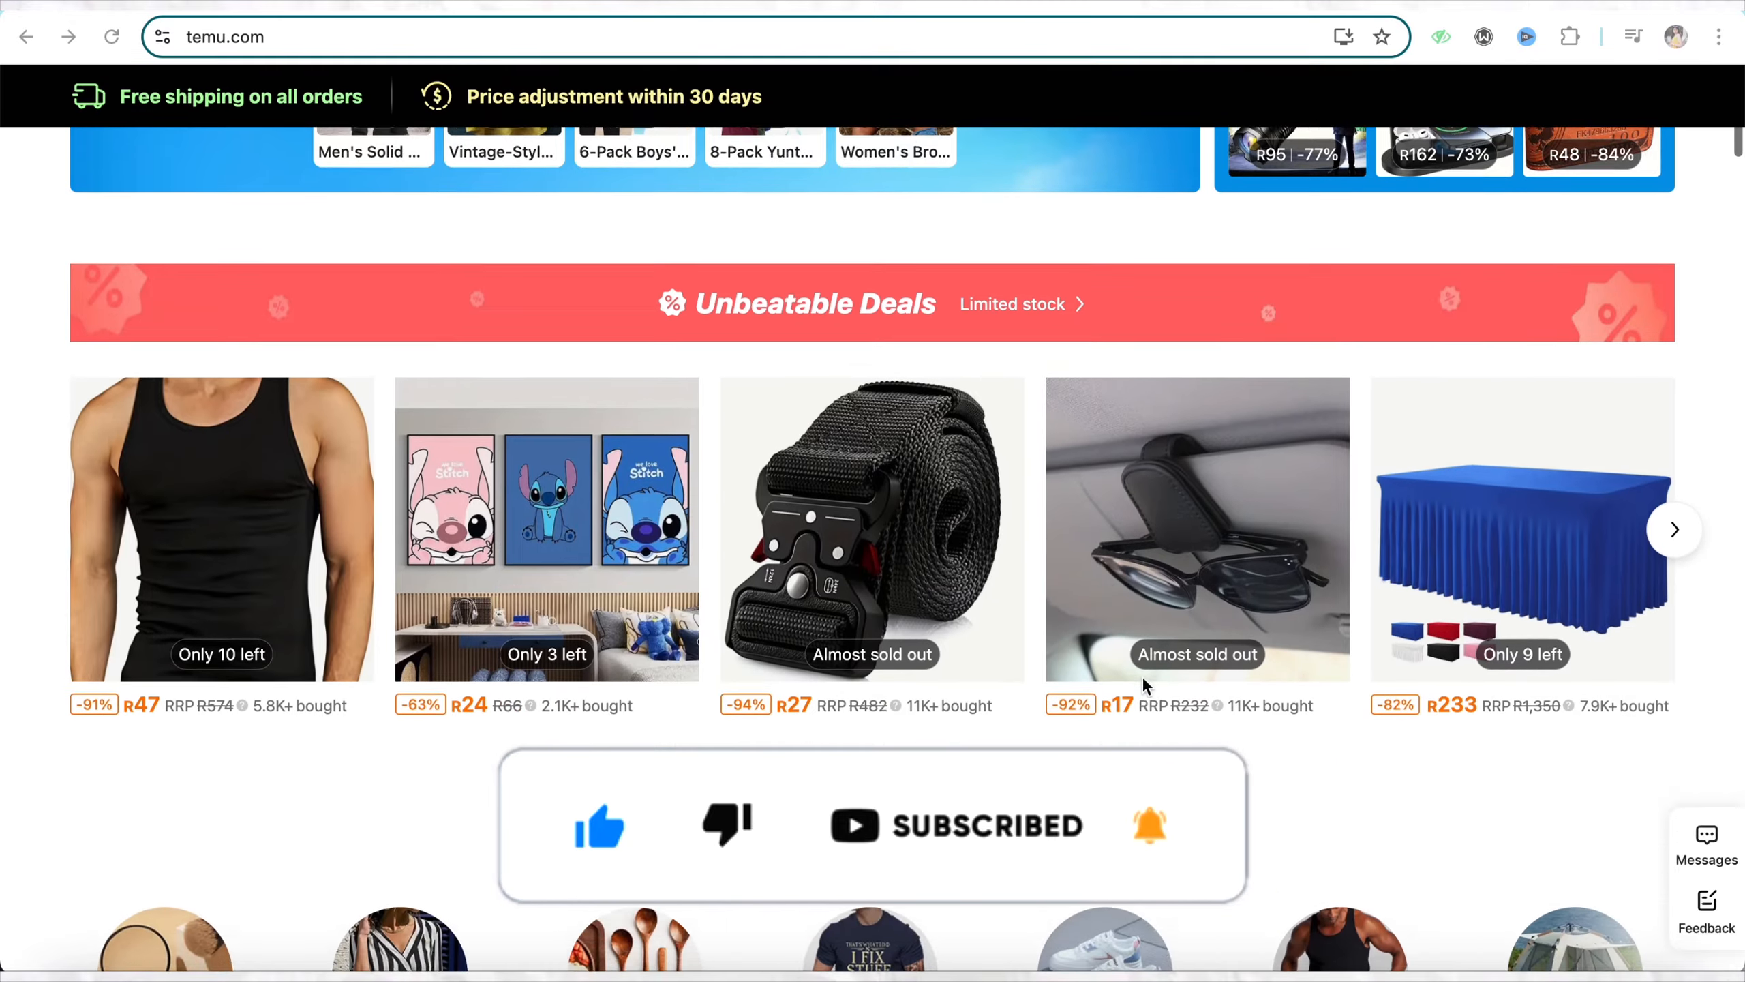
pyautogui.scroll(-5, 1144, 677)
pyautogui.scroll(-2, 1143, 677)
pyautogui.scroll(-2, 1143, 677)
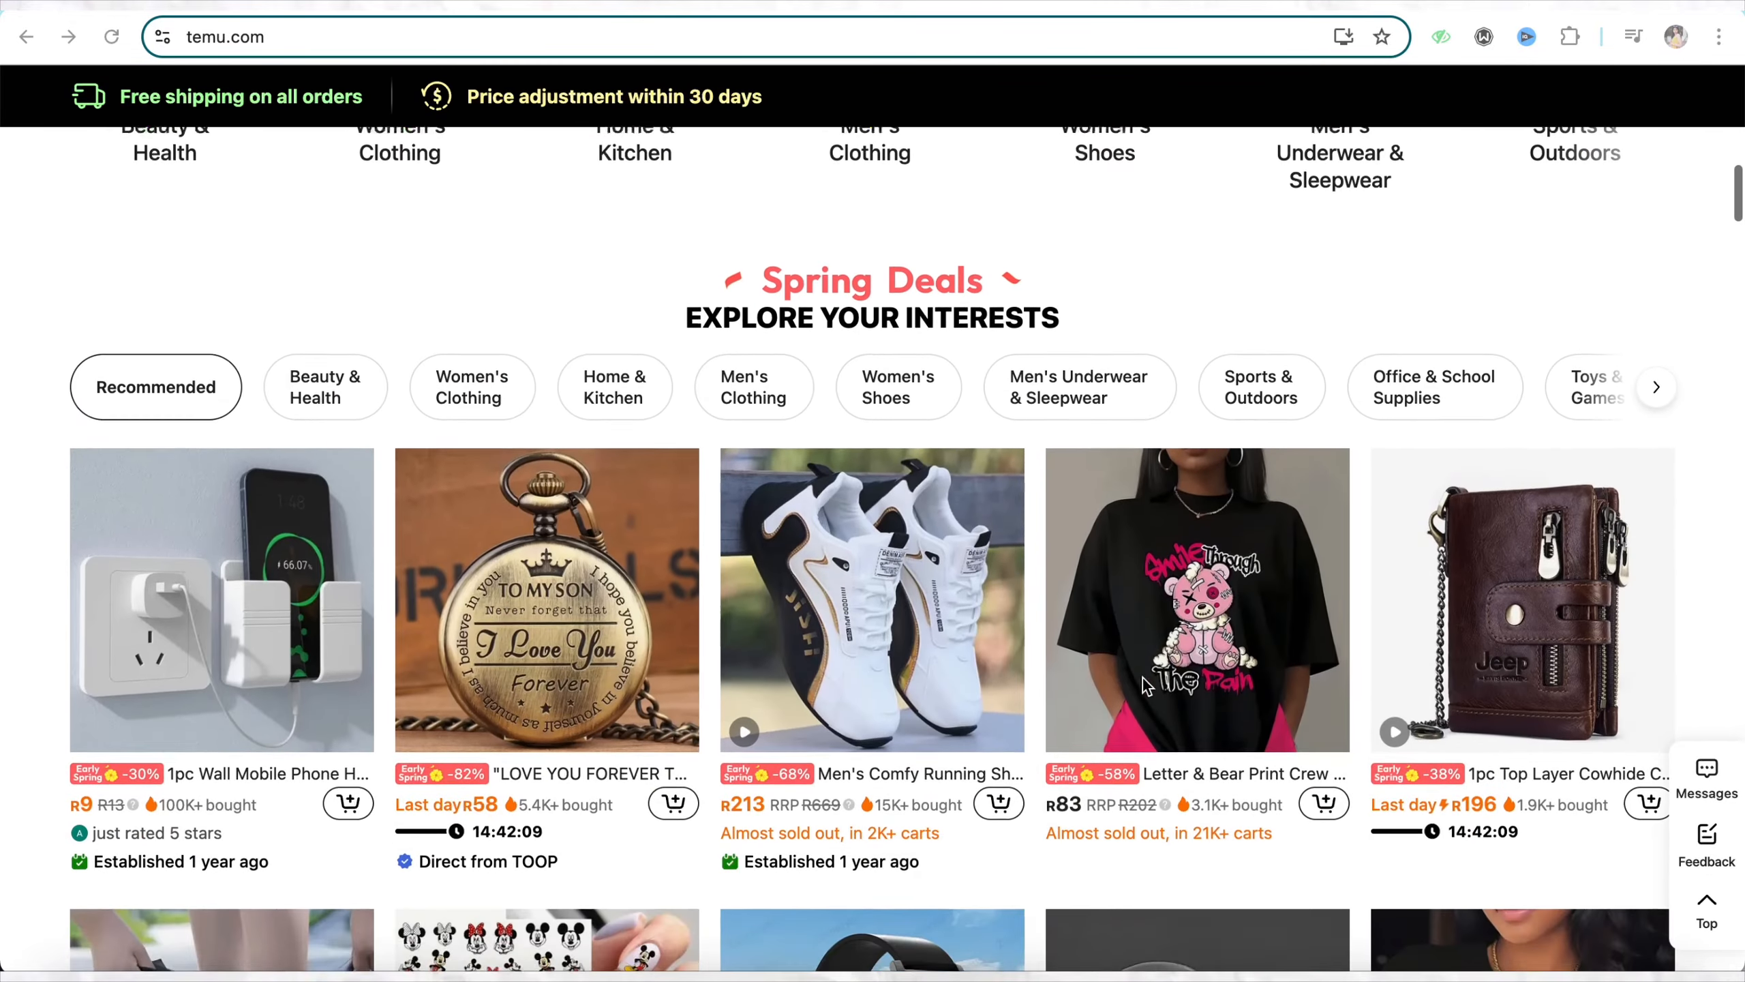
pyautogui.scroll(-1, 1144, 678)
pyautogui.scroll(5, 1143, 678)
pyautogui.scroll(6, 1142, 677)
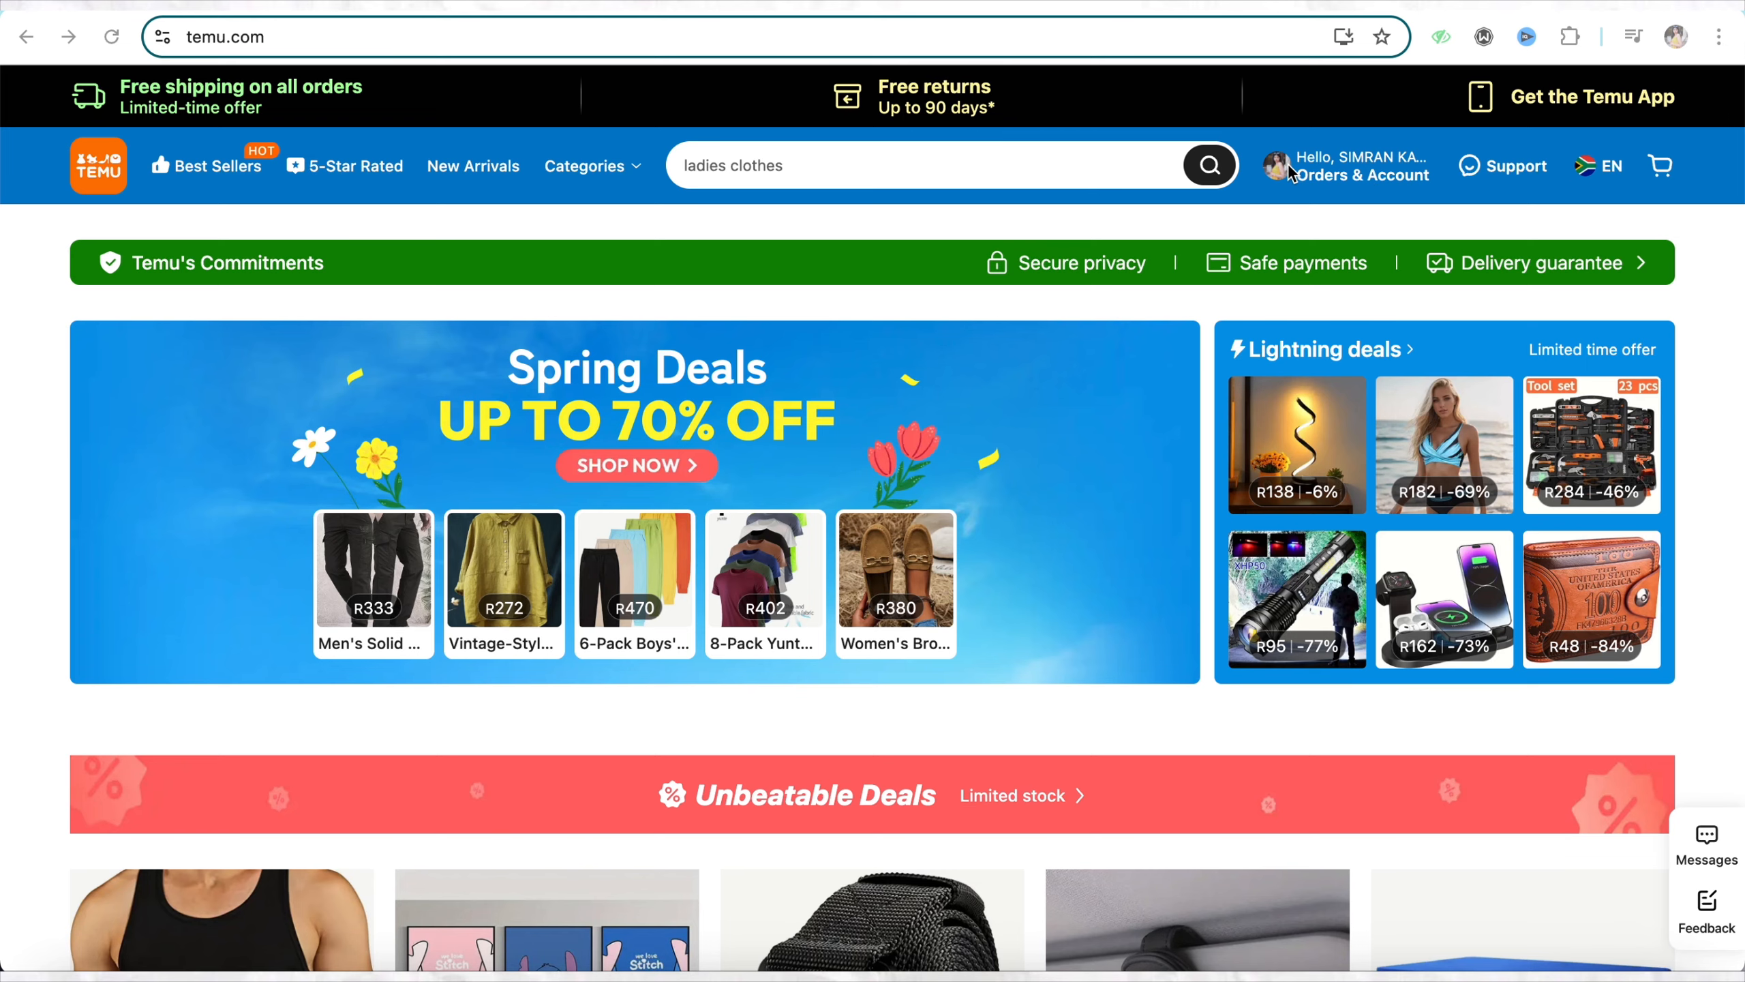
pyautogui.moveTo(1354, 166)
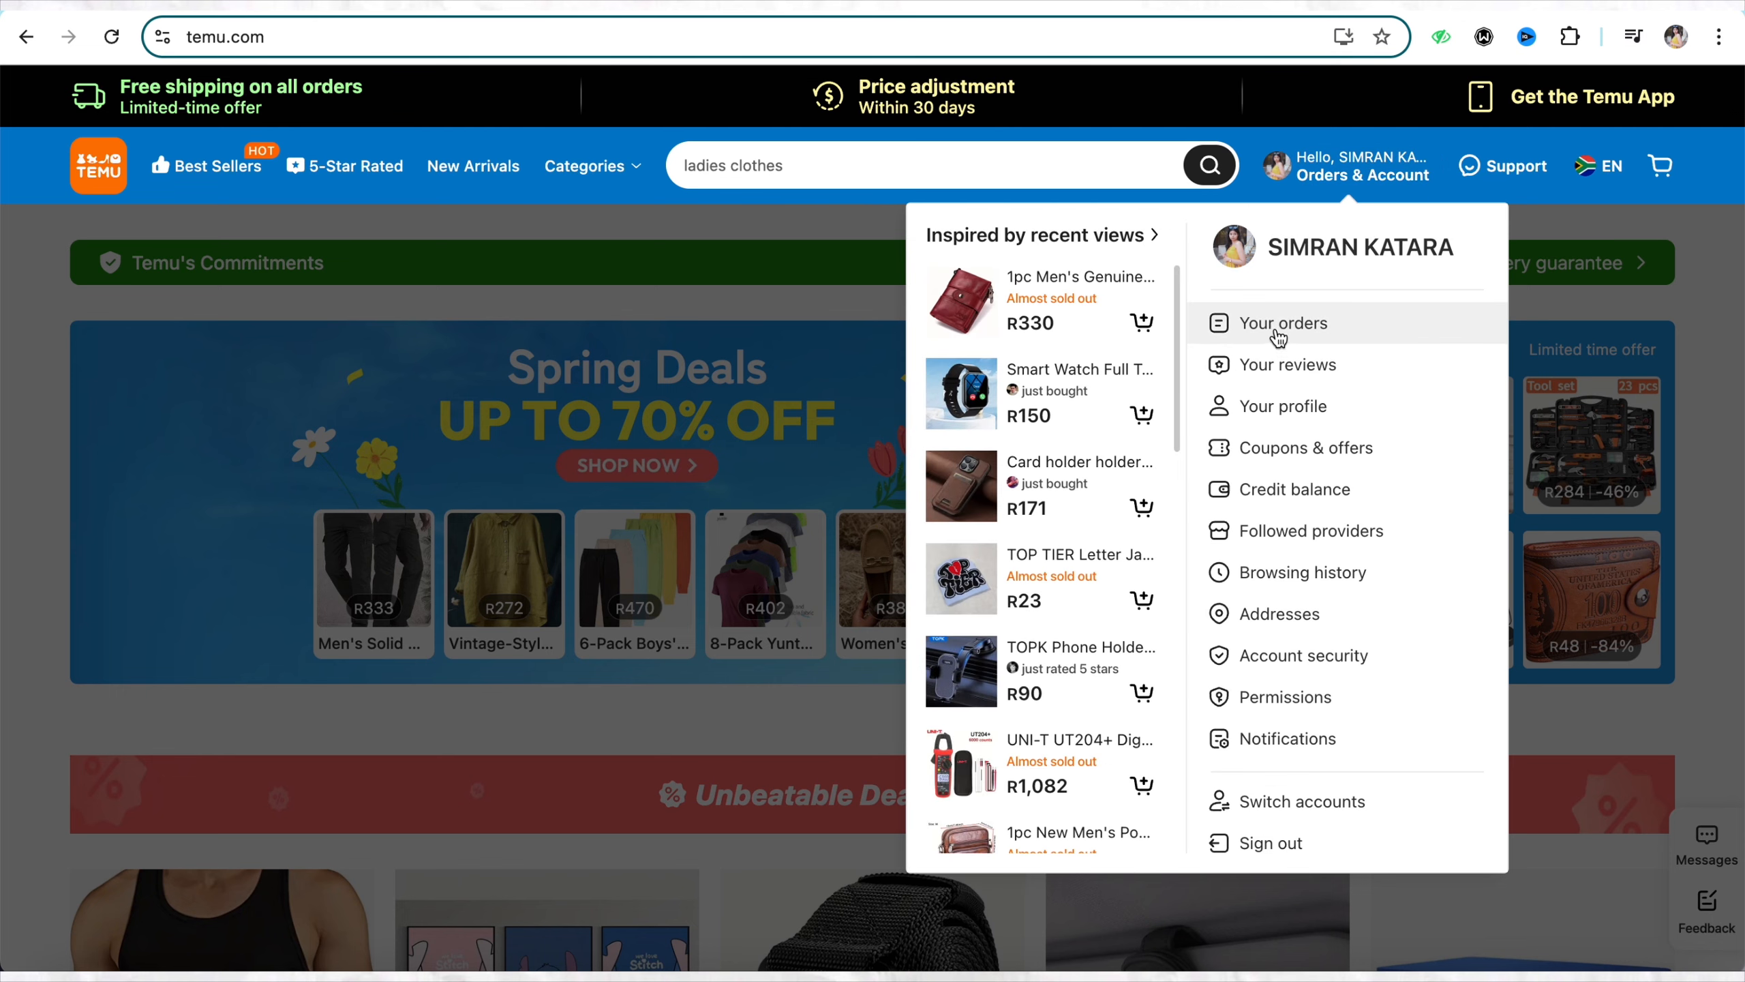
# Browse your orders through Processing, Shipped, Delivered and Returns, finding each list empty
pyautogui.click(1299, 337)
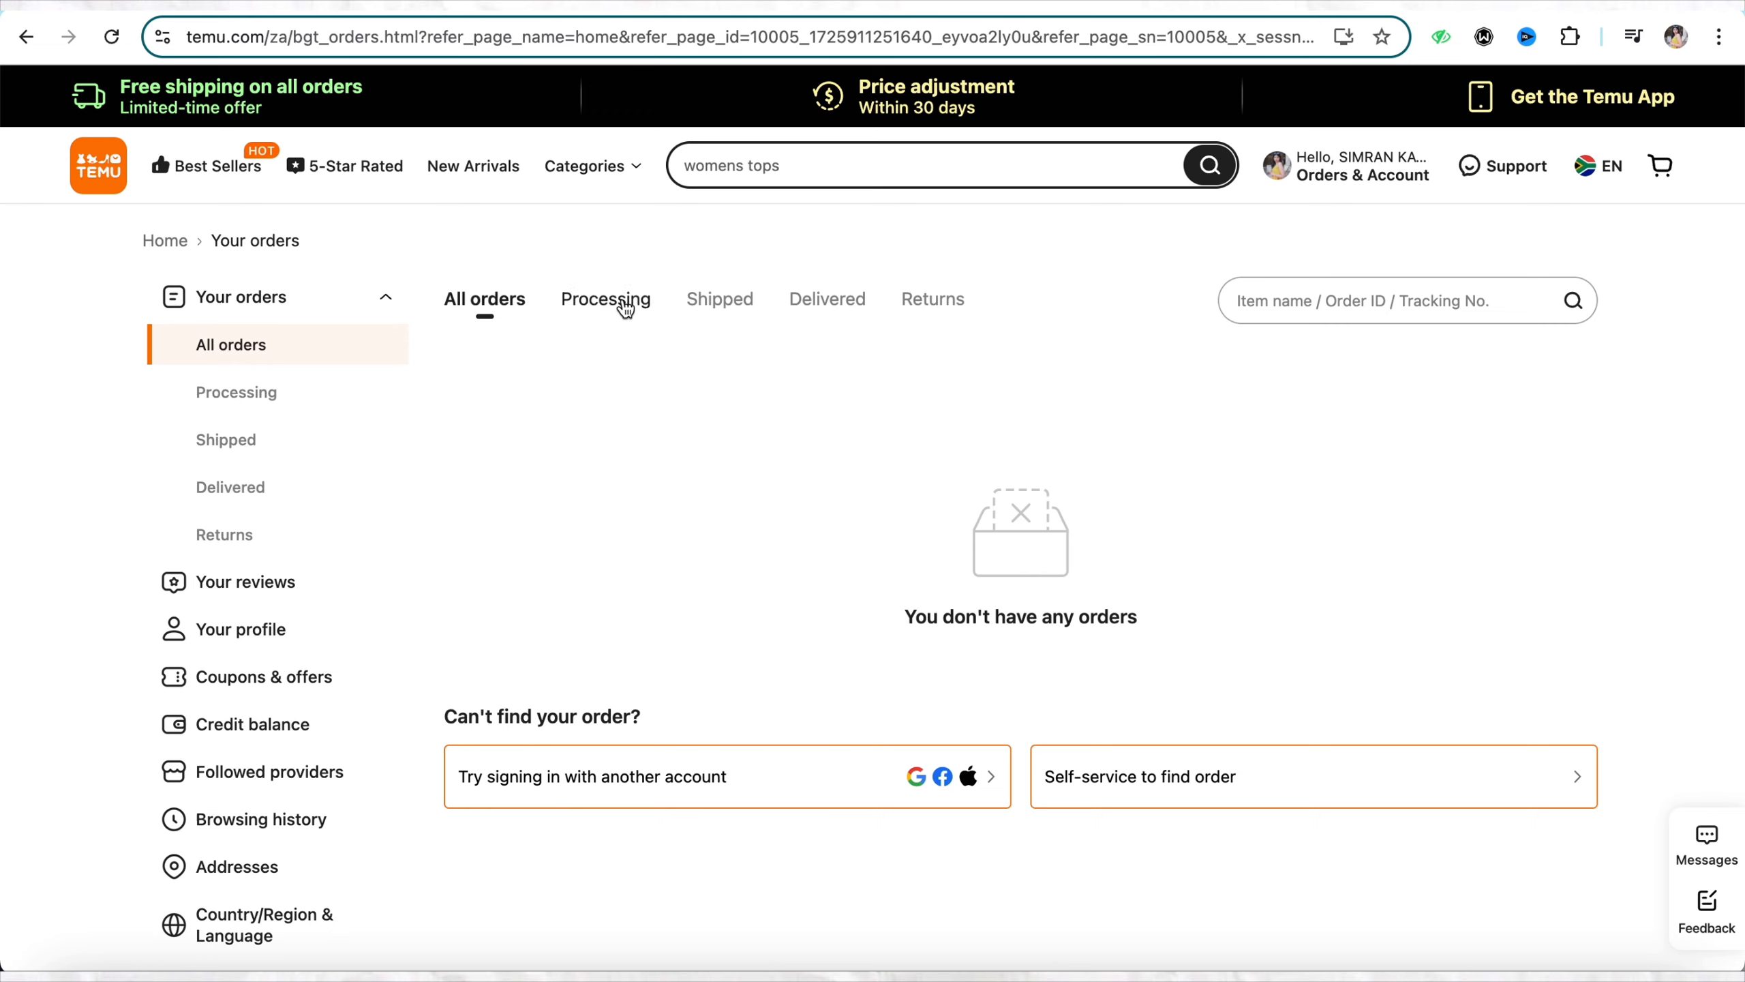
pyautogui.click(624, 302)
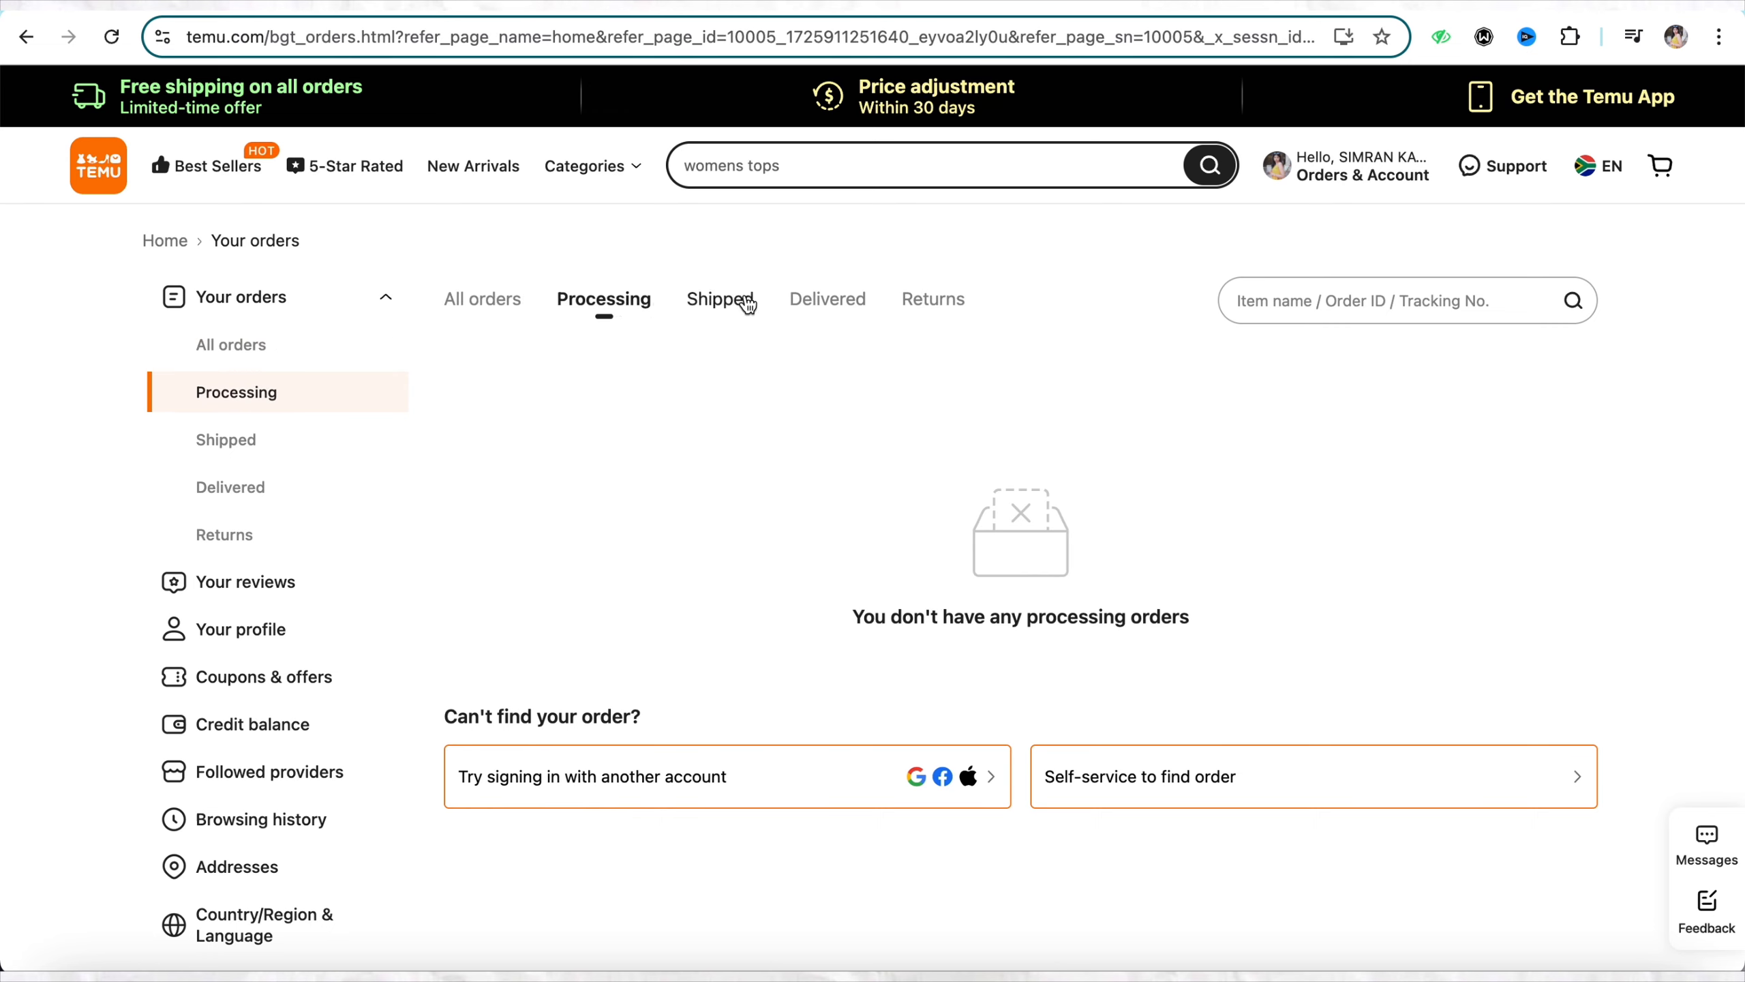
pyautogui.click(738, 303)
pyautogui.click(808, 308)
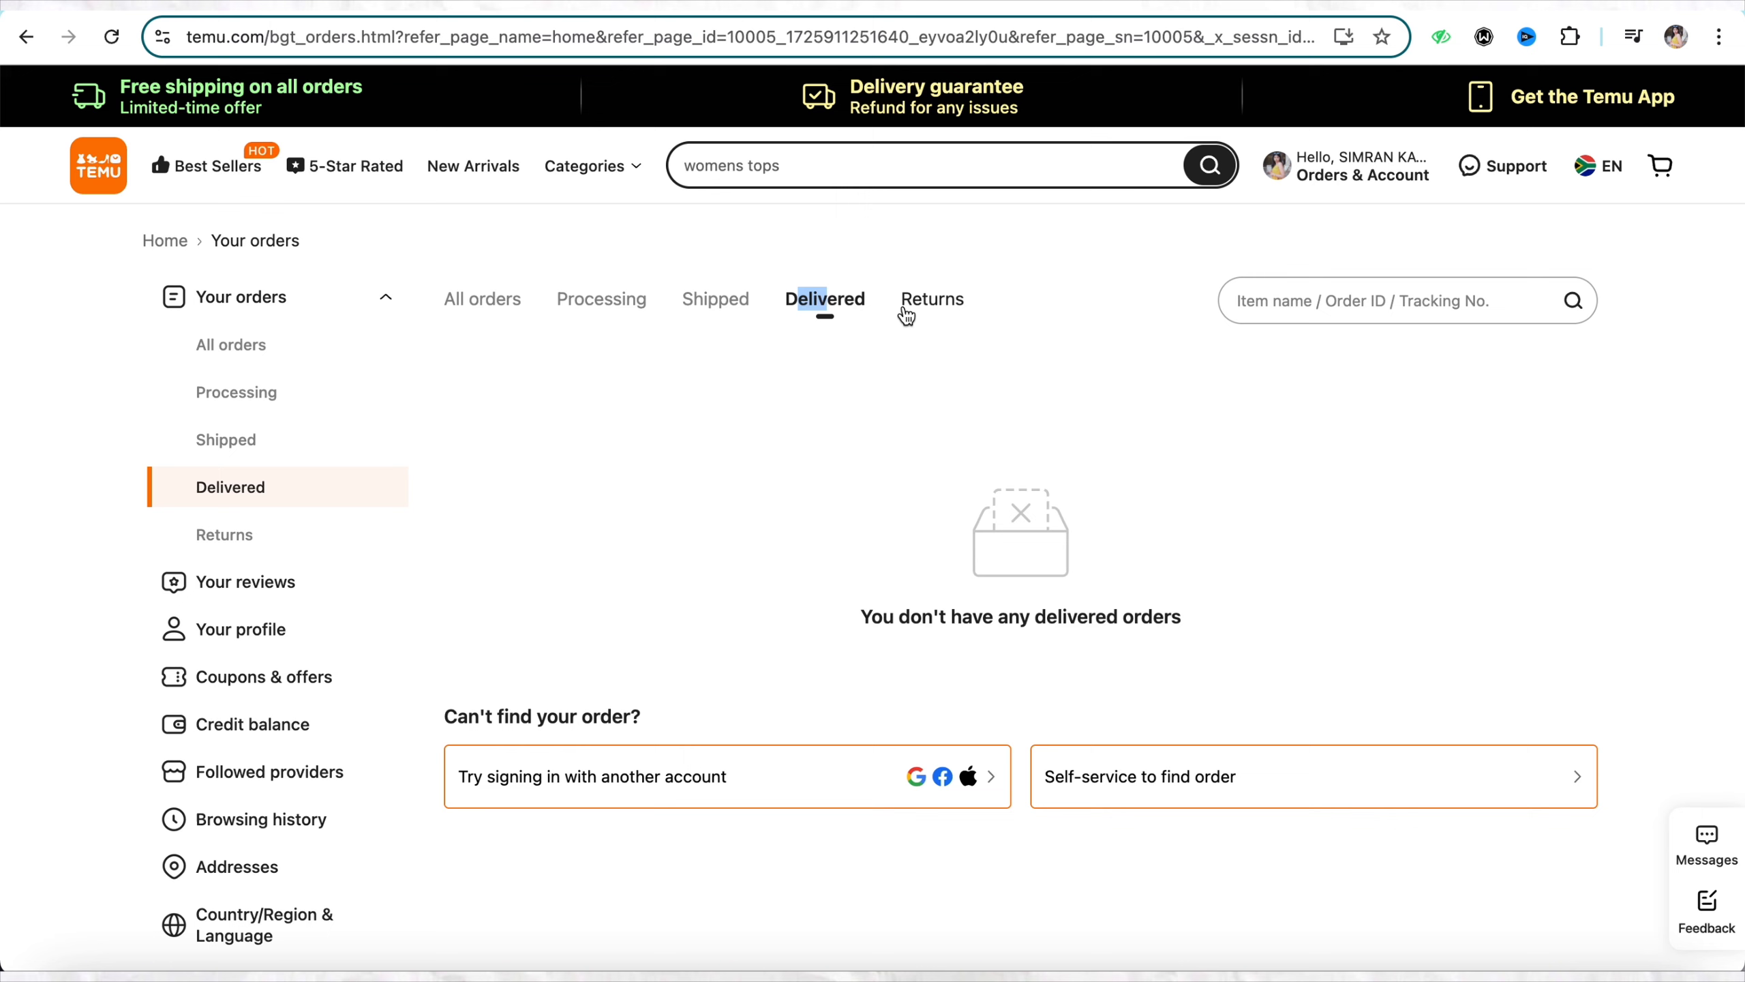
pyautogui.click(905, 315)
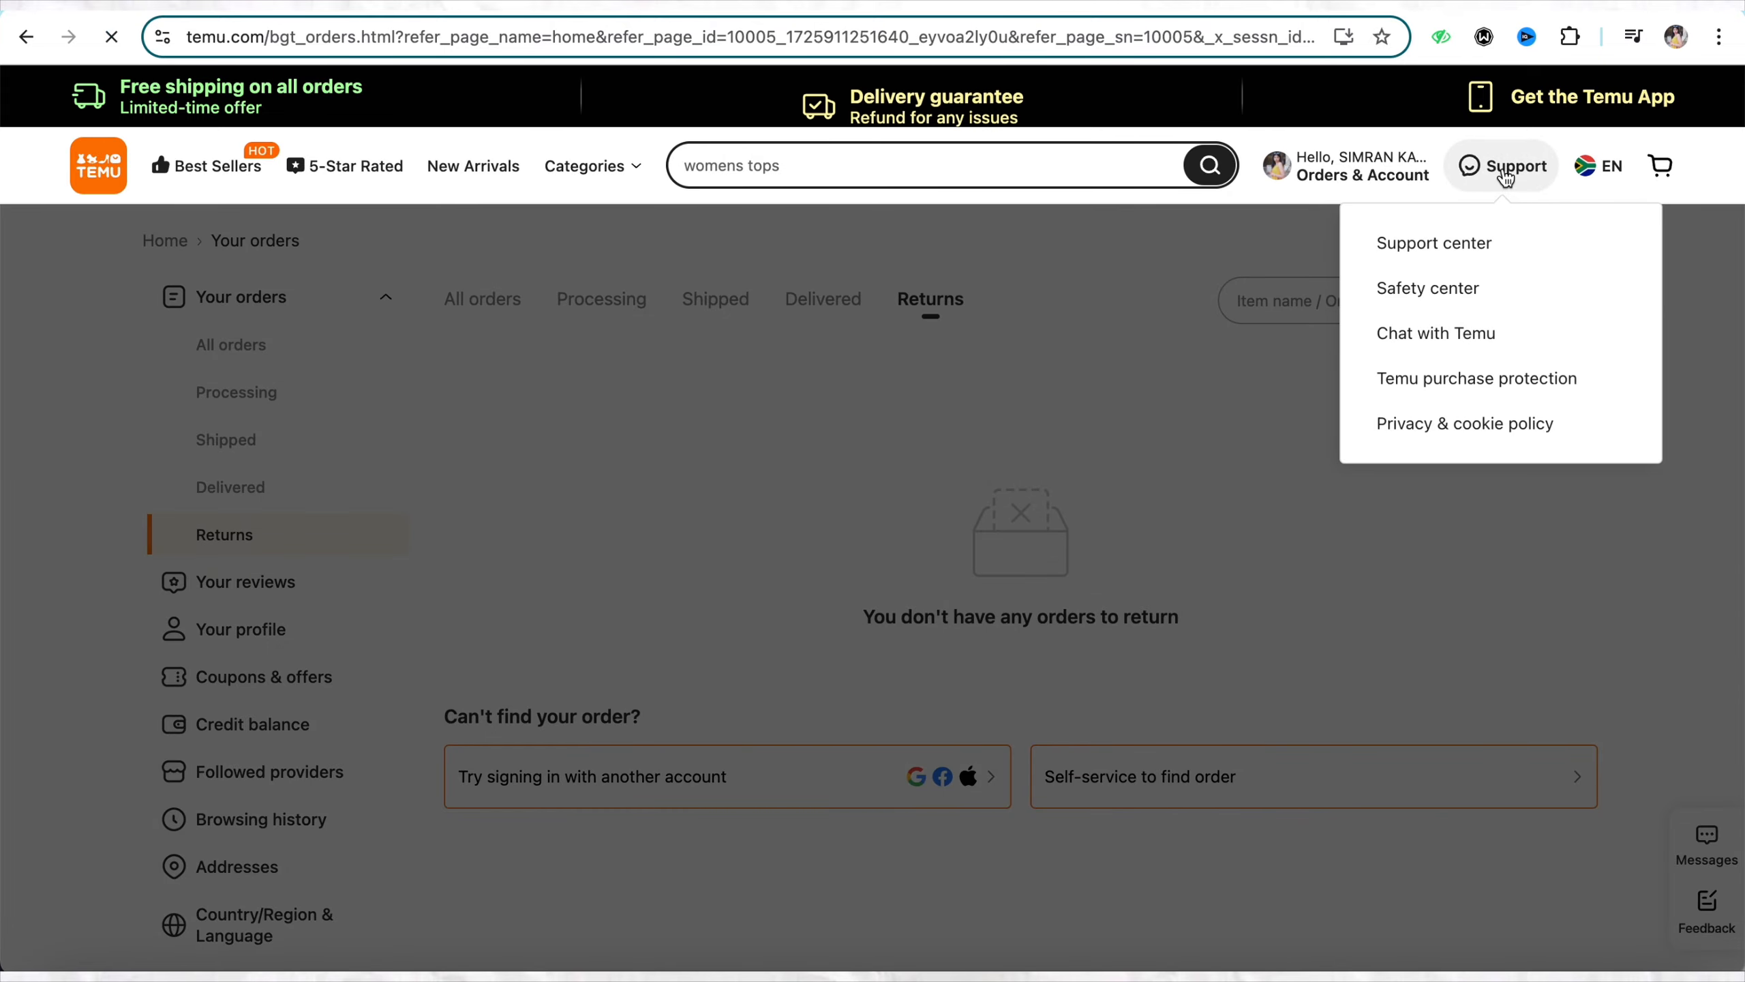
# Reach the Support center and start a Contact us chat with the virtual assistant
pyautogui.click(1507, 171)
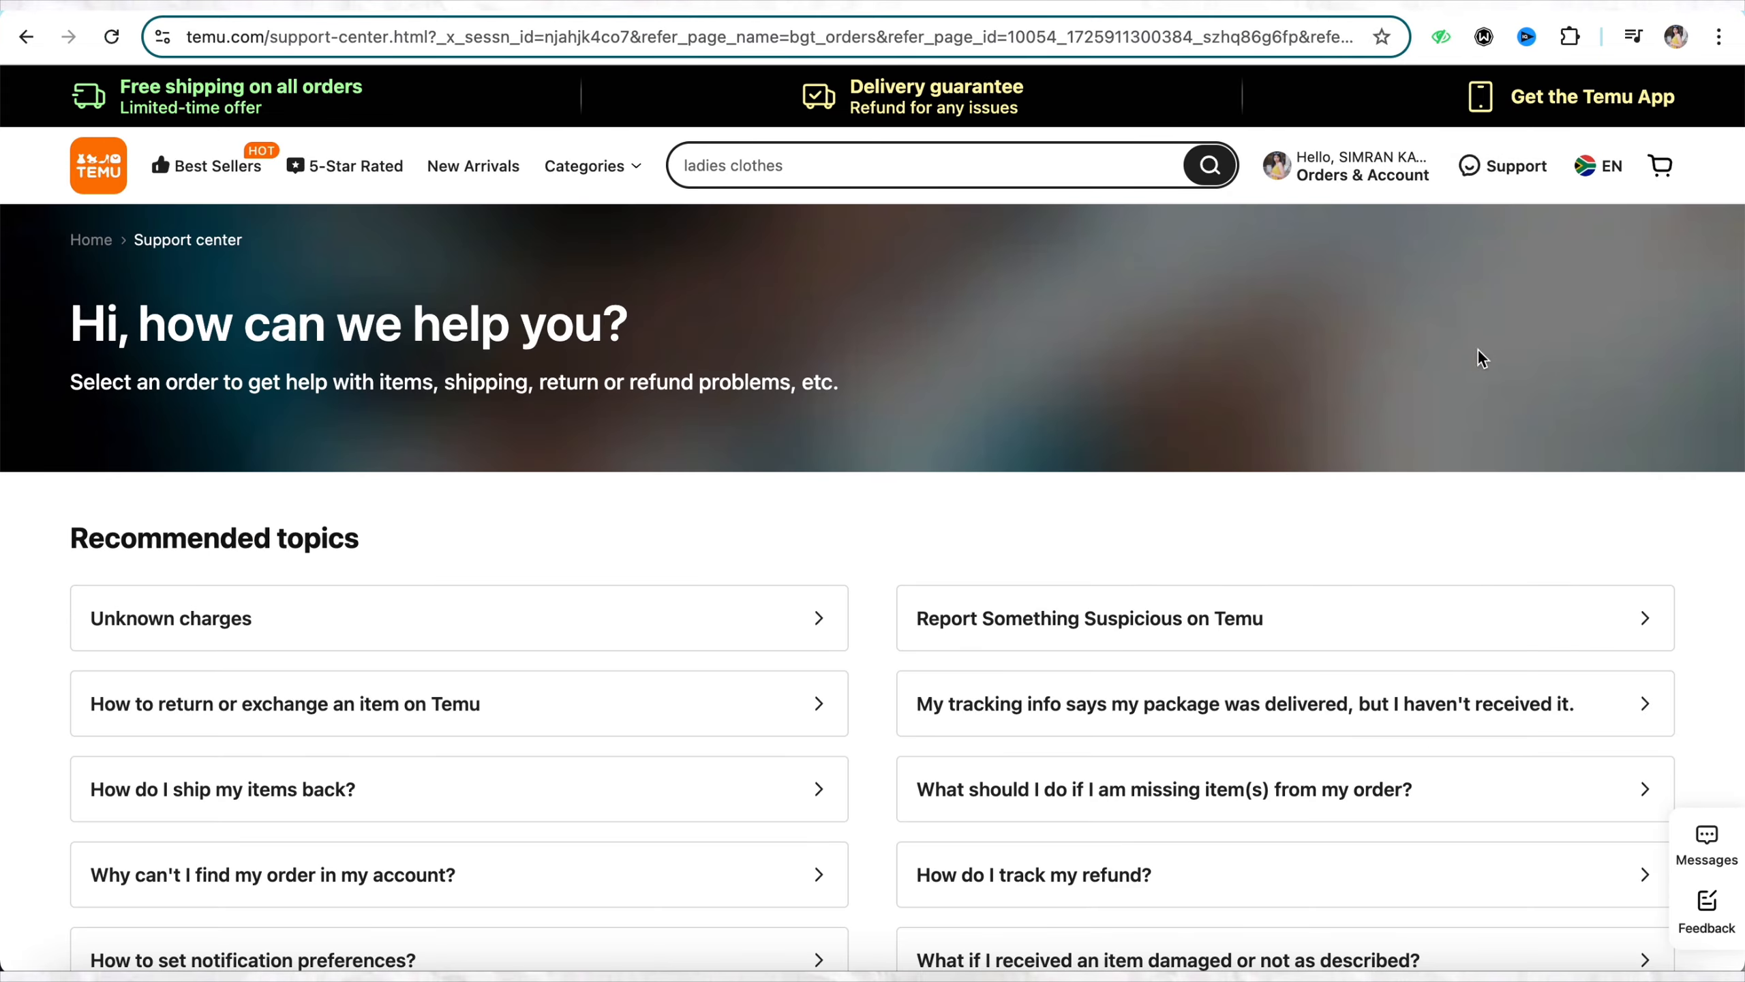
pyautogui.scroll(-1, 1319, 587)
pyautogui.scroll(-4, 1319, 587)
pyautogui.scroll(-5, 1320, 587)
pyautogui.scroll(-2, 1321, 595)
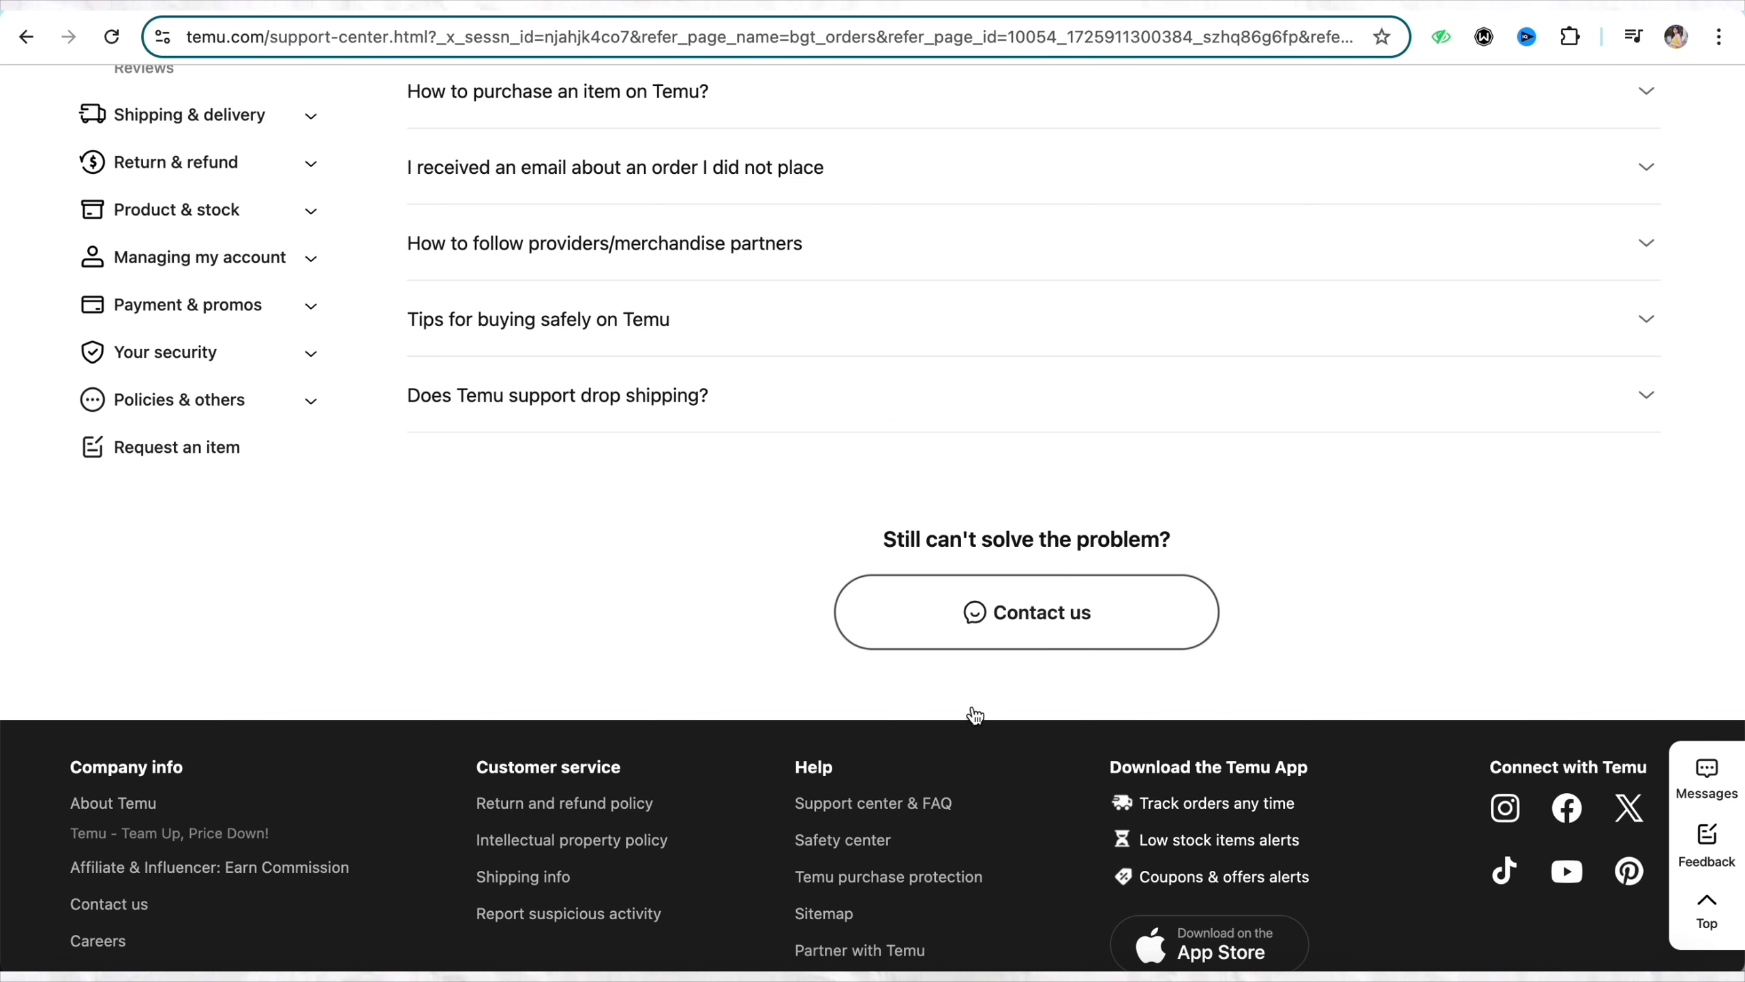
pyautogui.click(1098, 639)
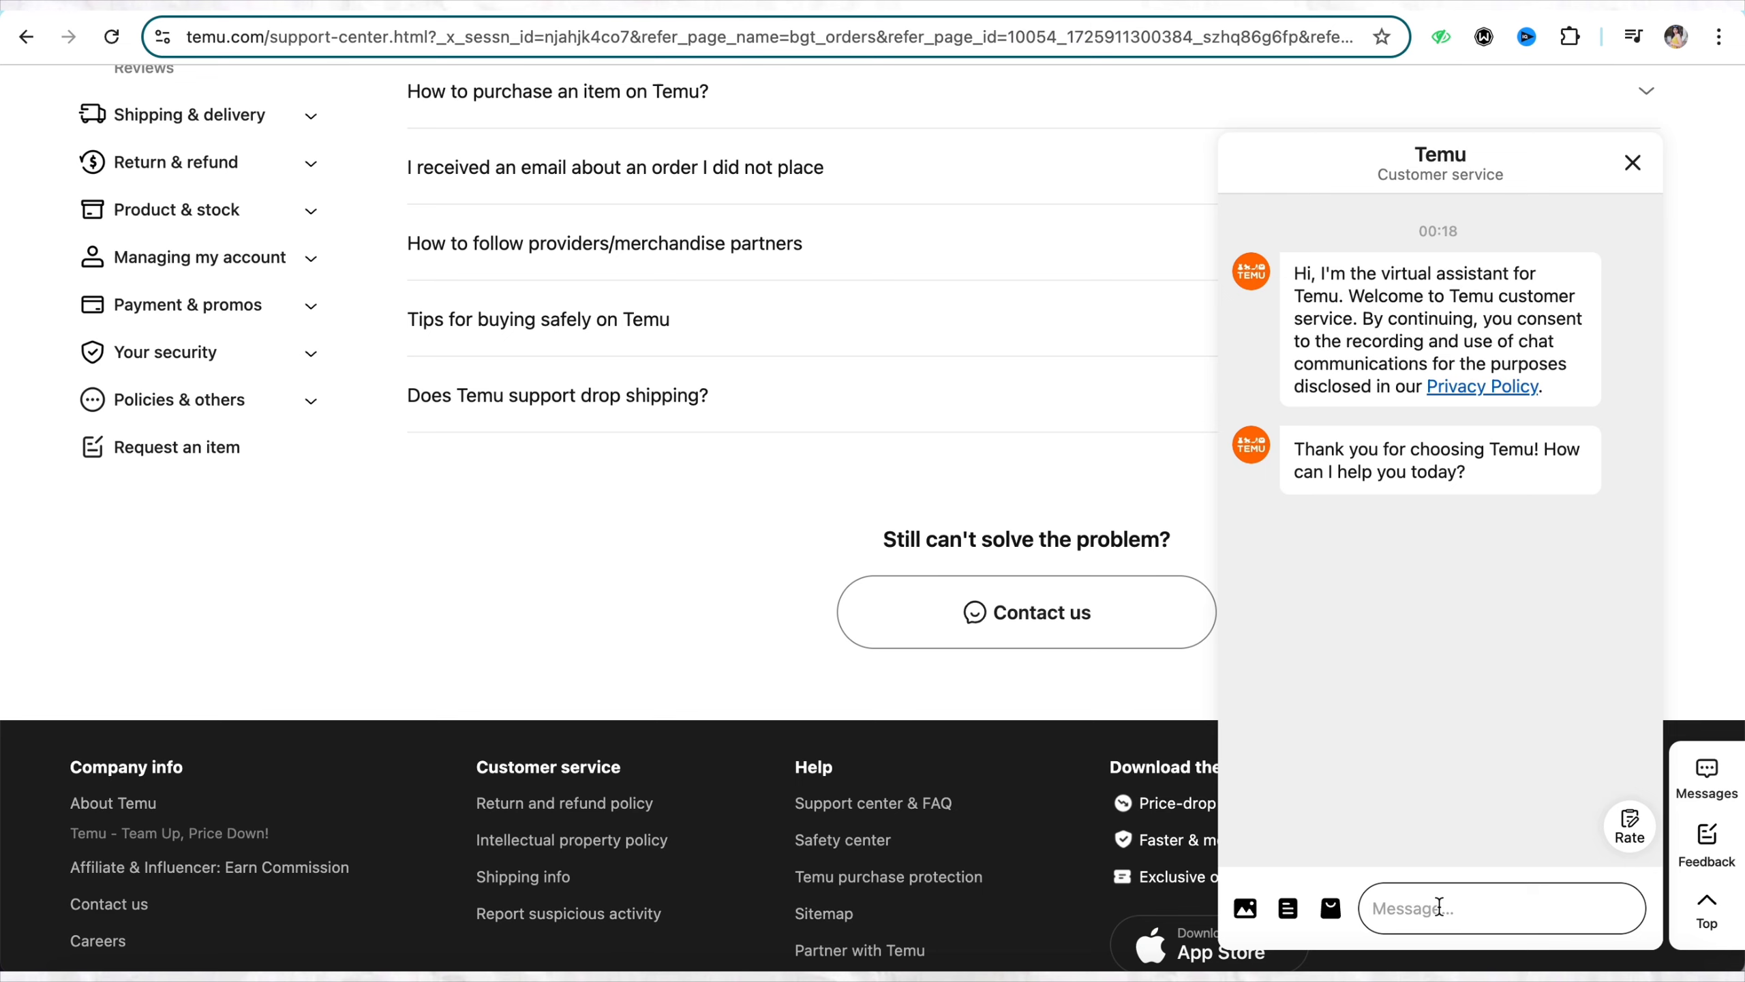
# Send the refund-without-return question and get the assistant's reply that the account has no orders
pyautogui.click(1439, 907)
pyautogui.write('get refund on temu without returning')
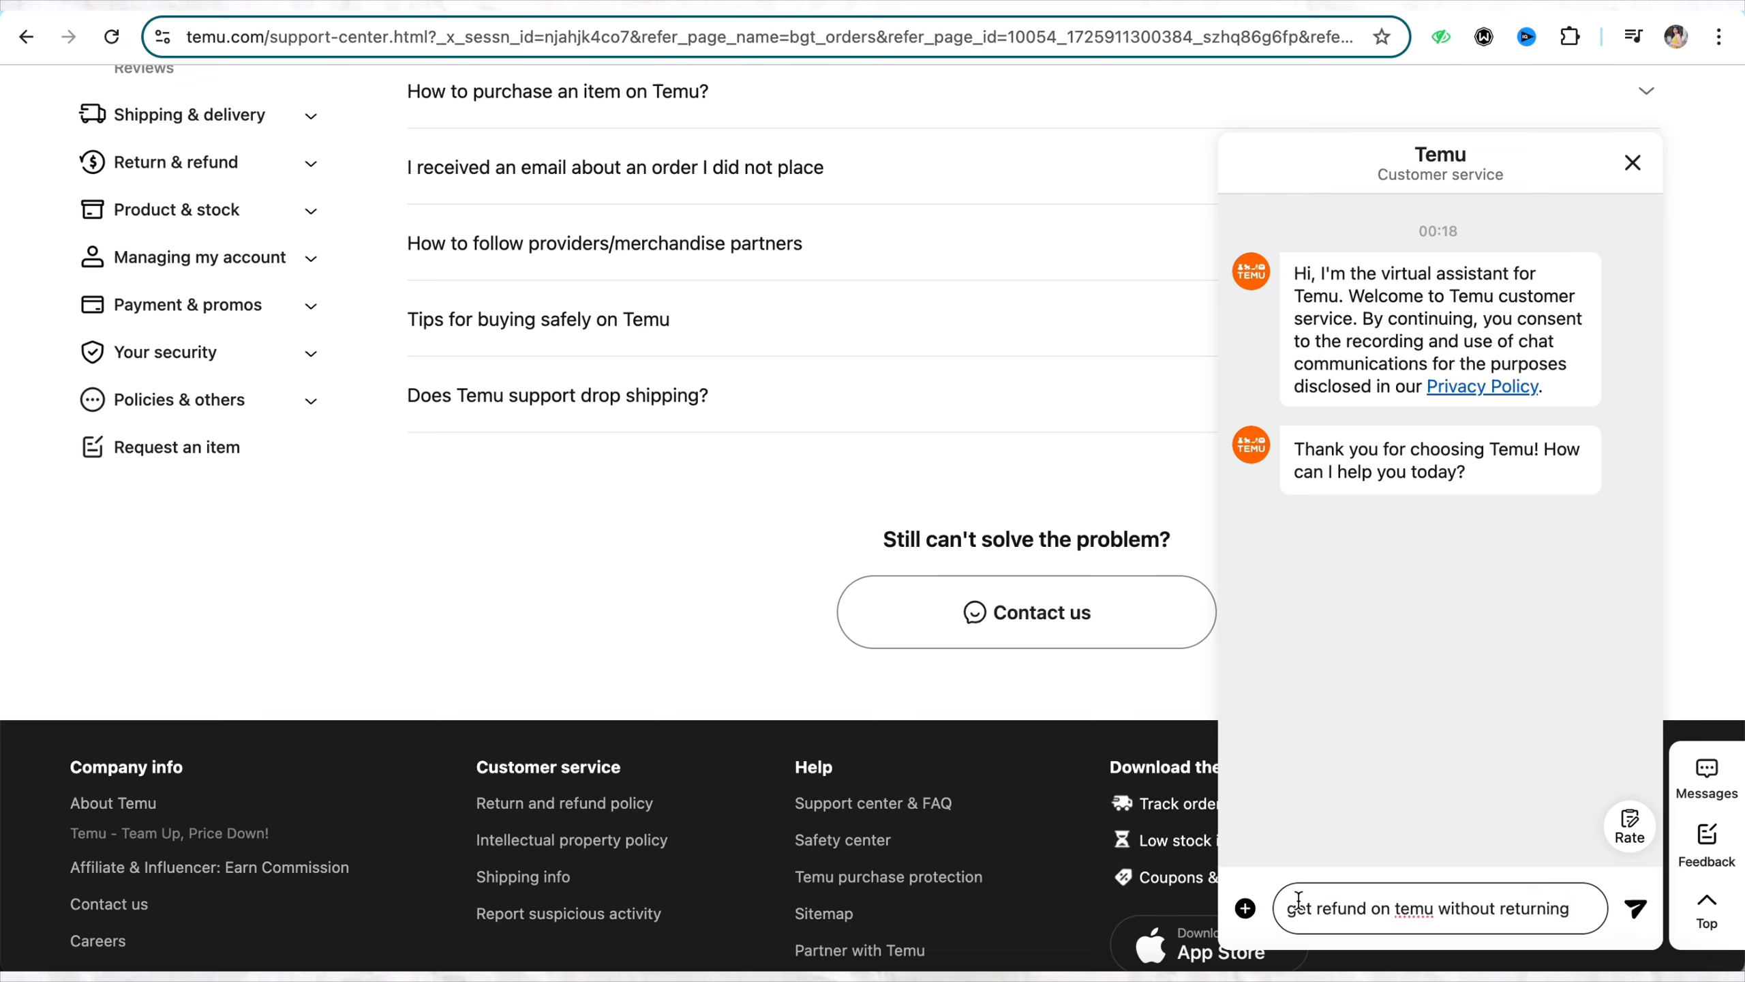
pyautogui.write('ca')
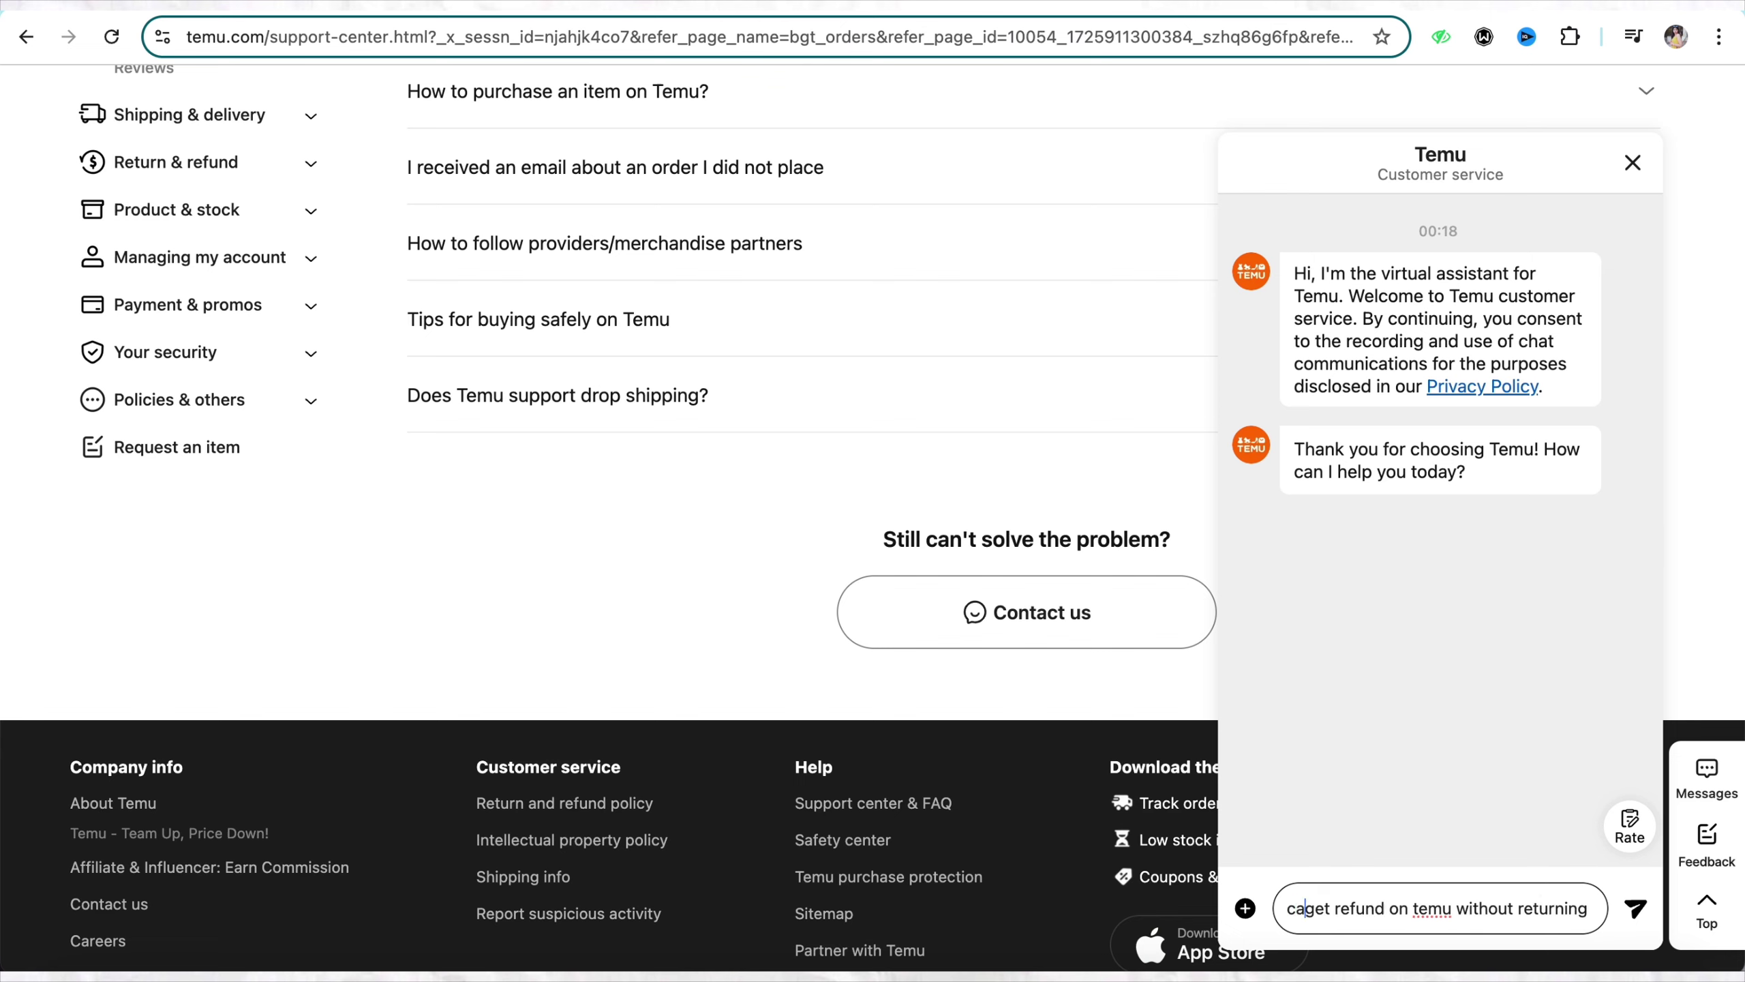
pyautogui.write('n')
pyautogui.press('Return')
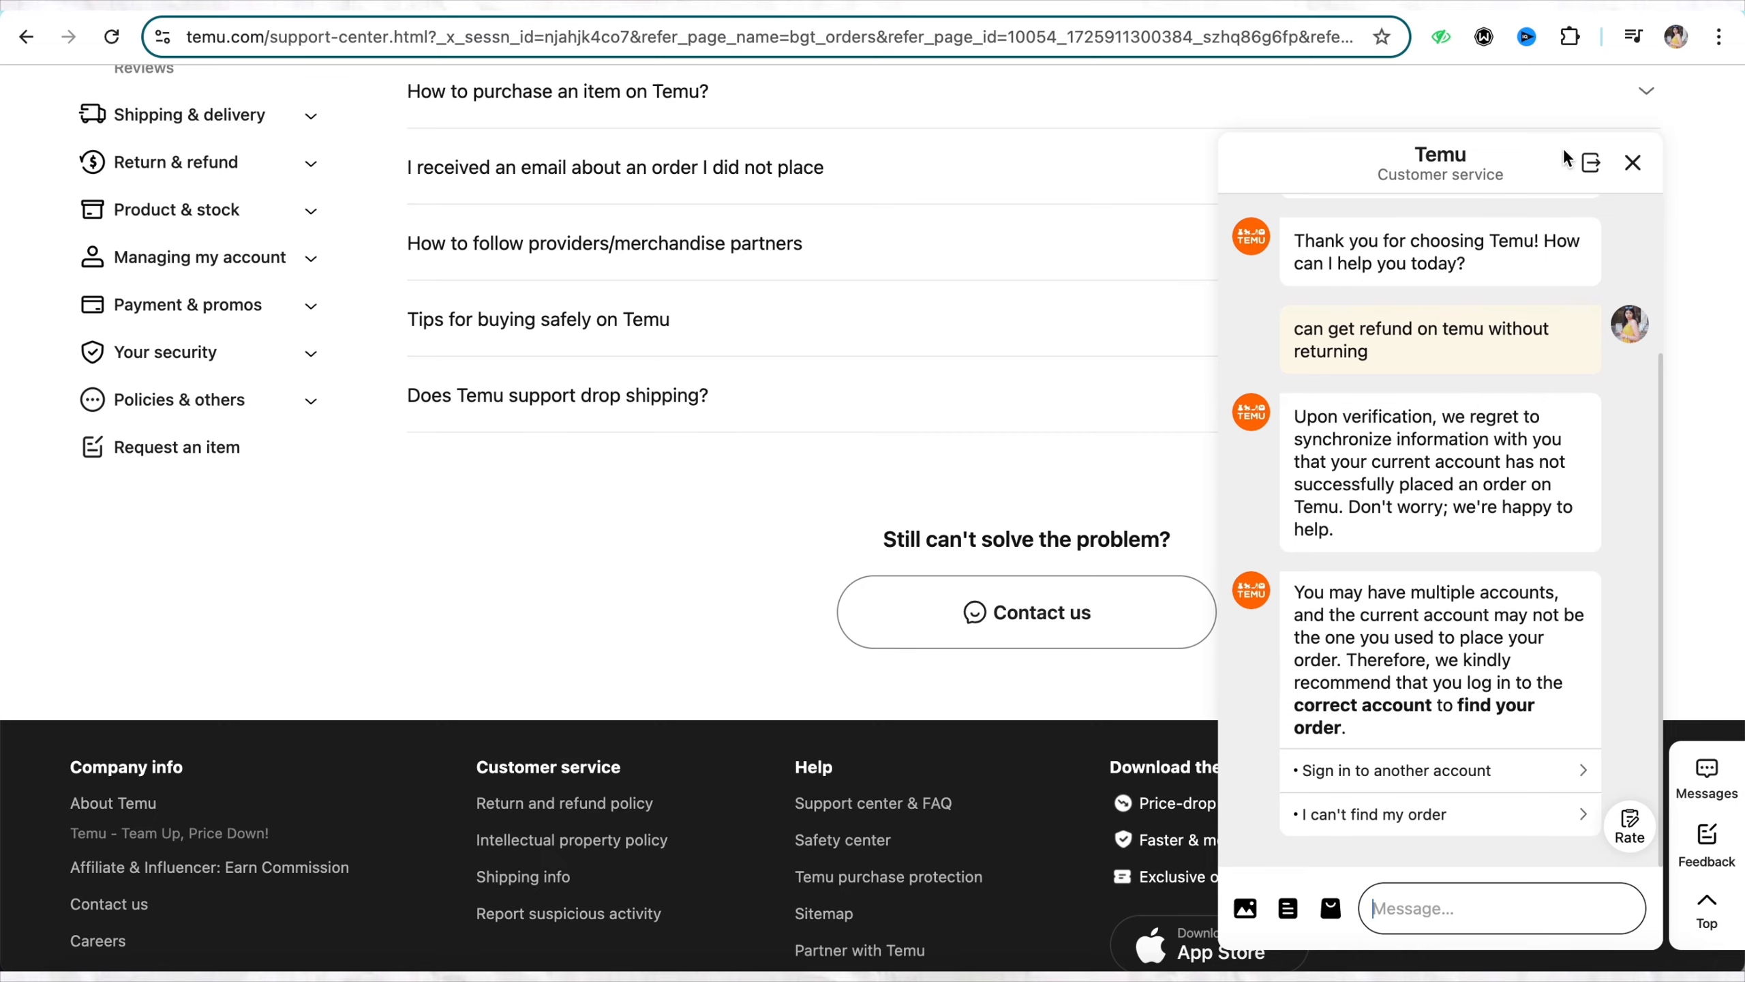
# Close the chat panel, returning to the Support center's recommended topics
pyautogui.click(1633, 163)
pyautogui.scroll(5, 1228, 396)
pyautogui.scroll(10, 1171, 421)
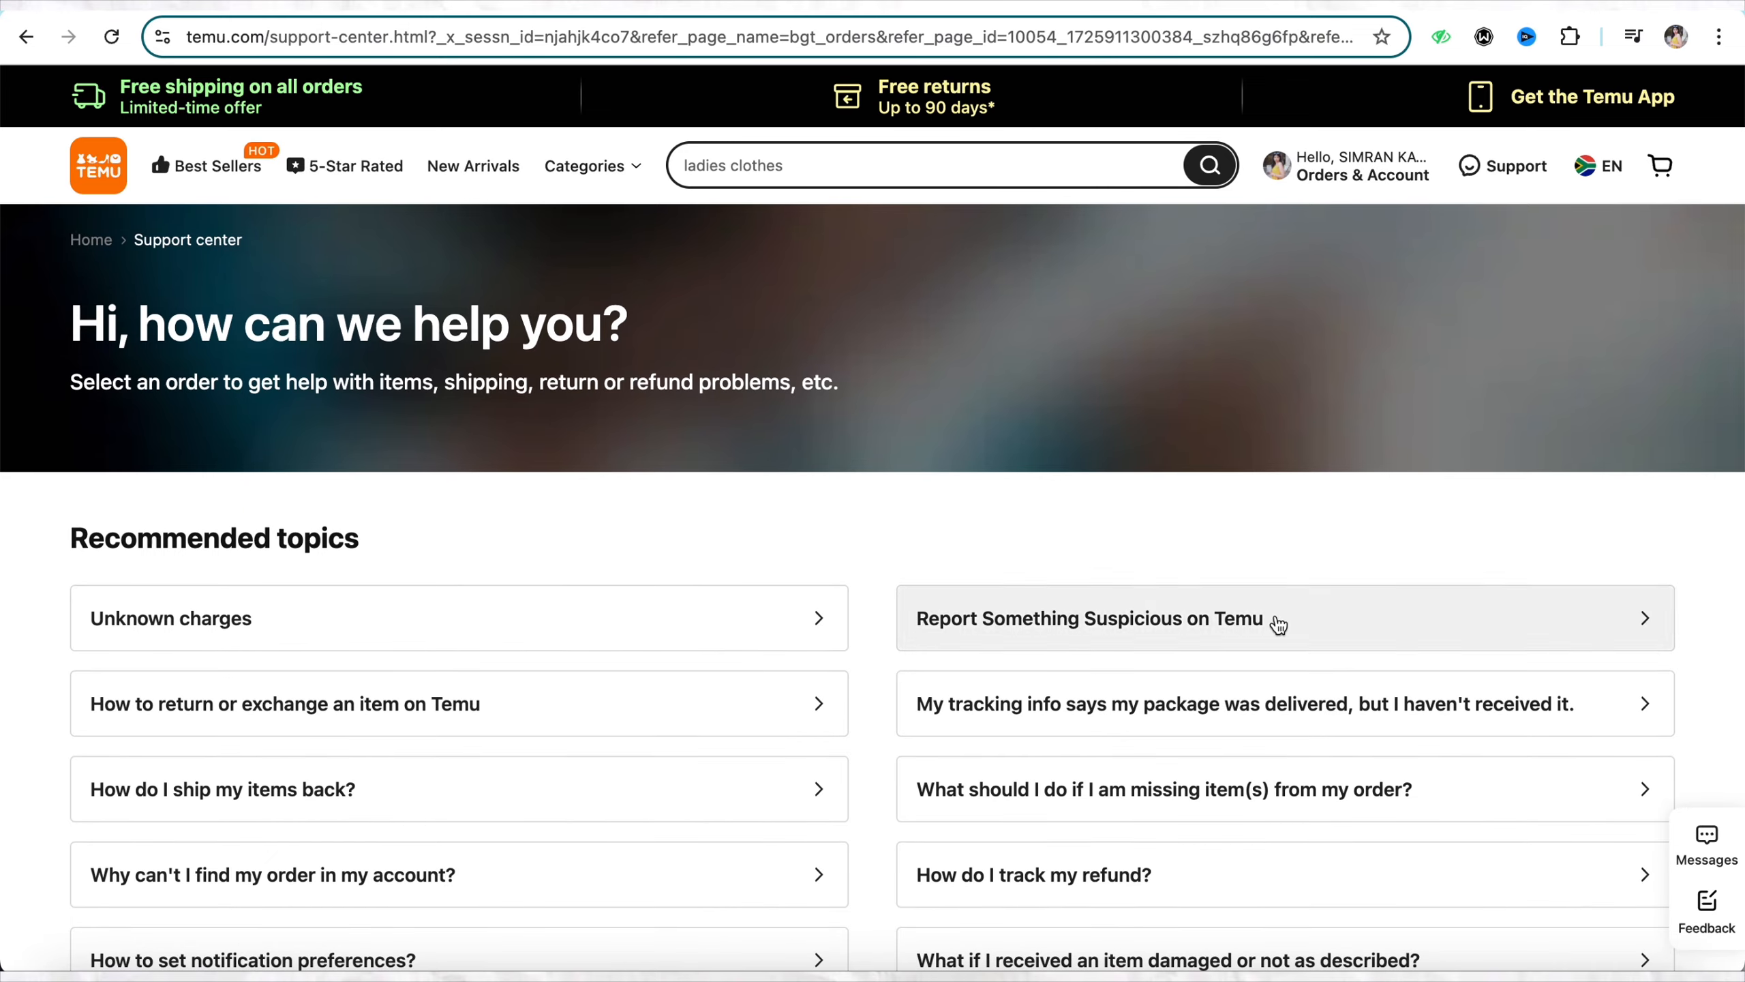
pyautogui.scroll(-1, 1409, 271)
pyautogui.scroll(1, 1410, 270)
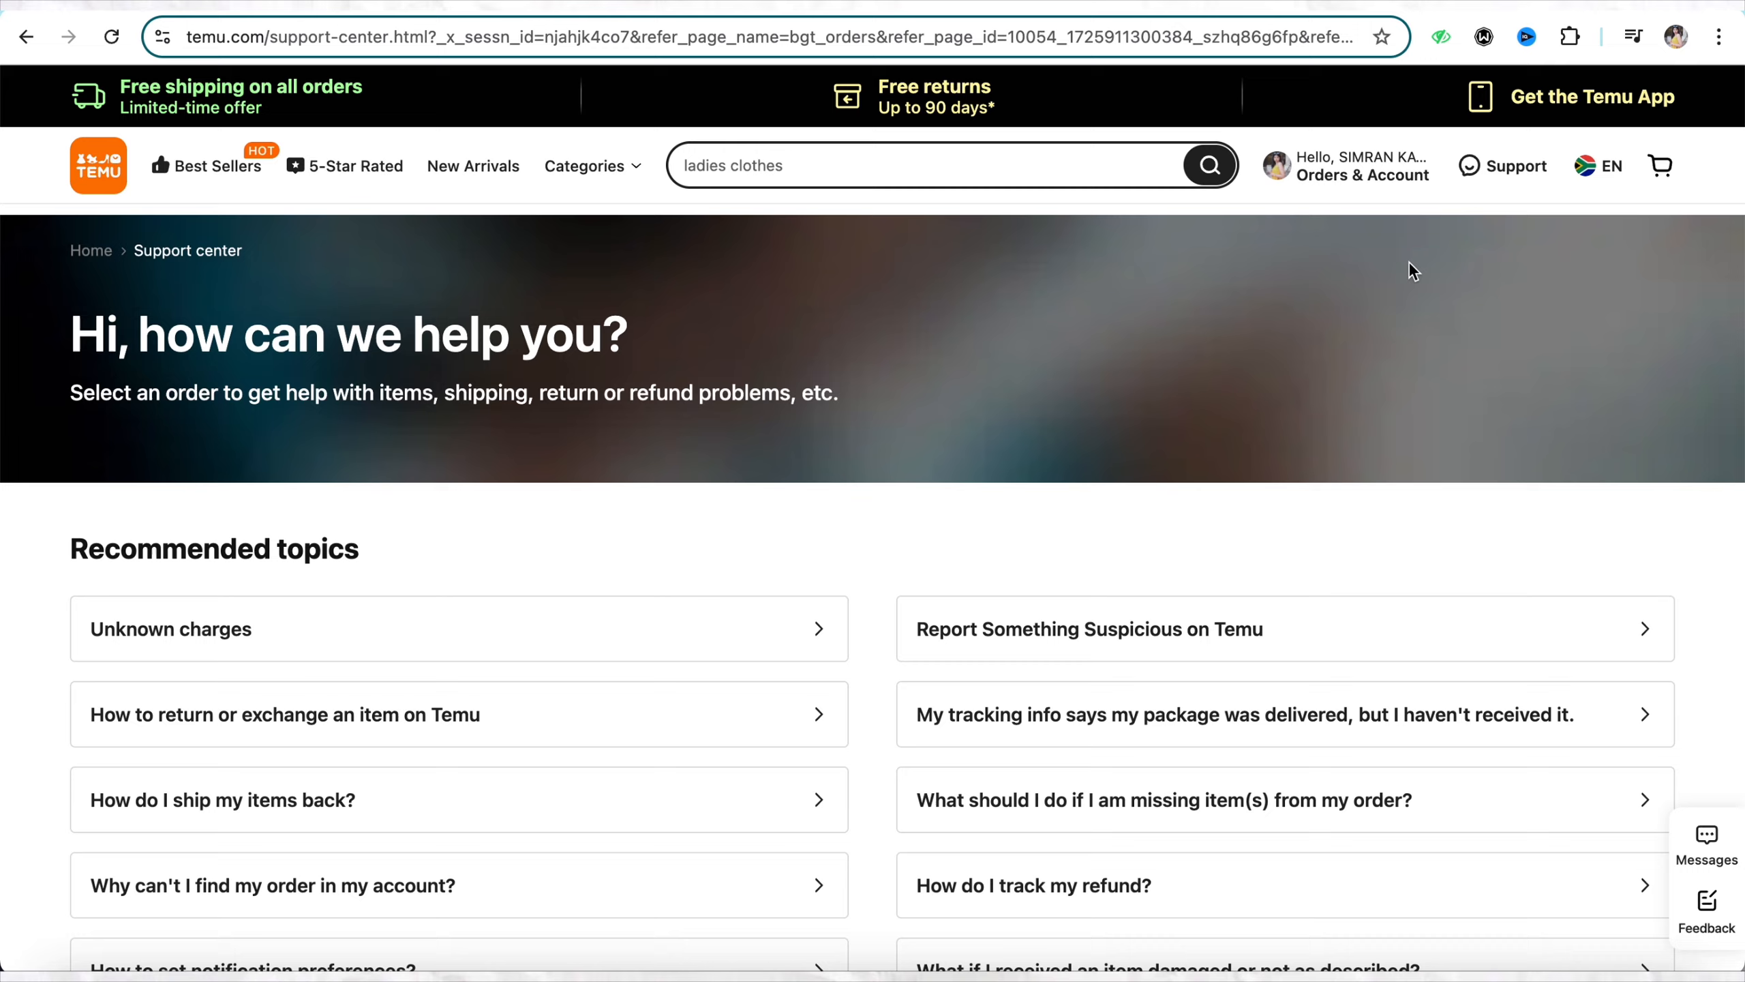